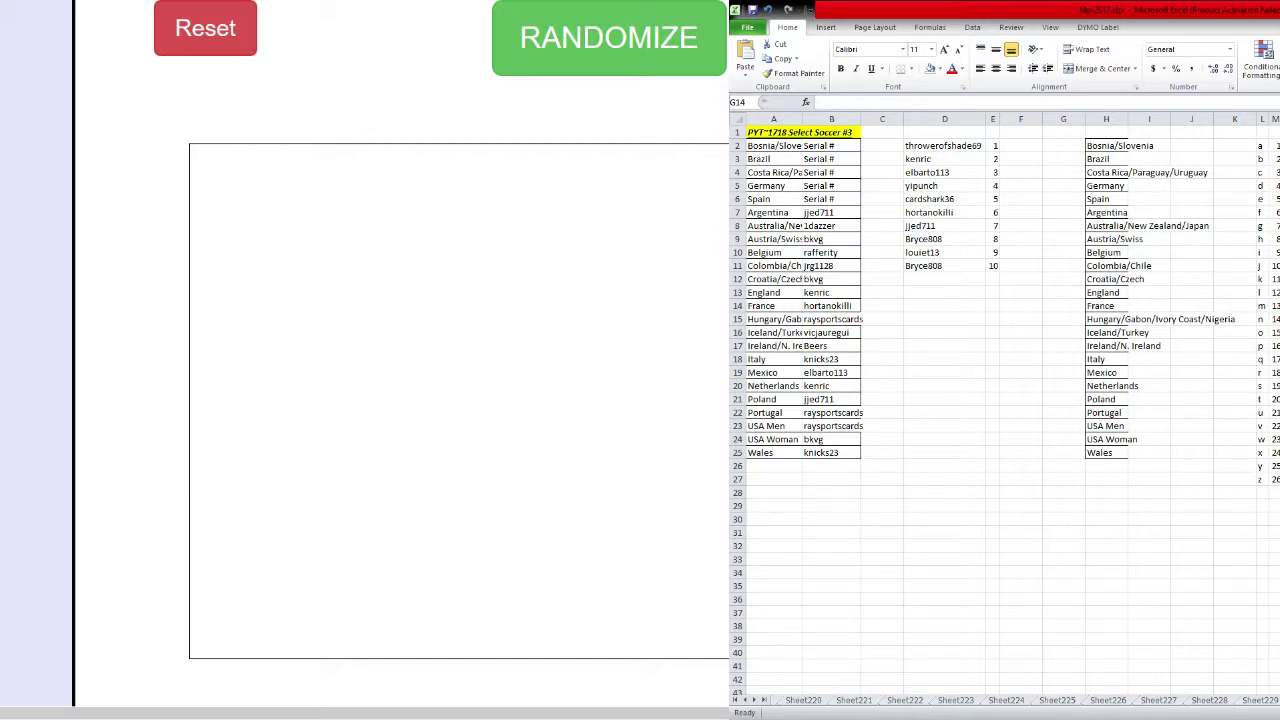
- Enter Bale and Isco on separate lines in the list randomizer's text area
click(538, 496)
text(Bale)
key(Return)
text(Isco)
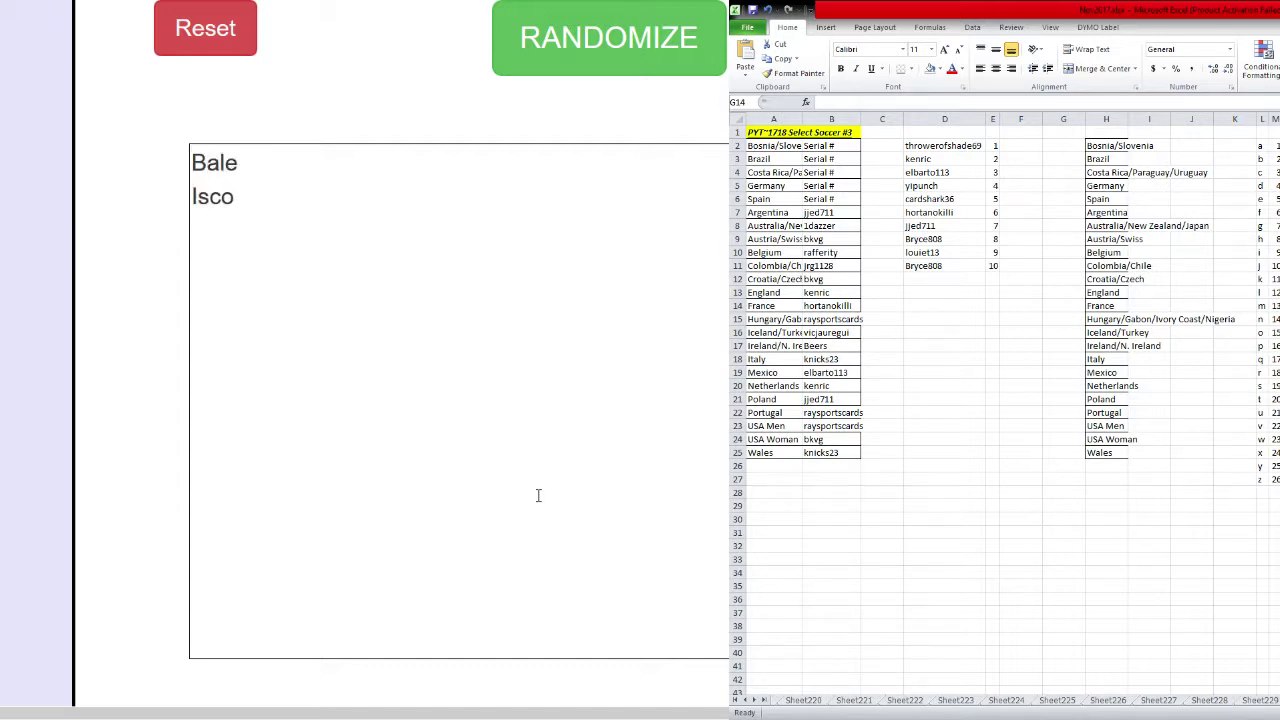
- Duplicate the Bale and Isco entries on new lines and rename the copies Bale2 and Isco2
key(ctrl+a)
key(ctrl+c)
click(538, 495)
key(ctrl+v)
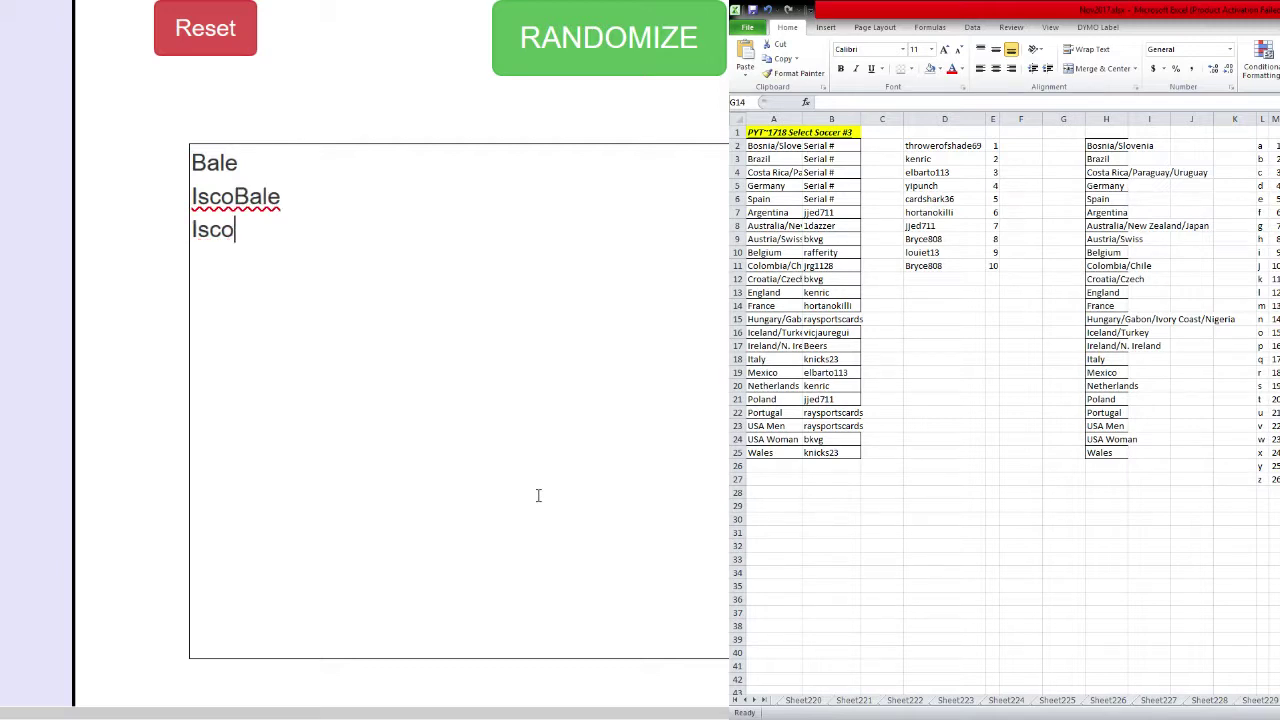
key(Up)
key(Return)
key(End)
text(2)
key(Down)
text(2)
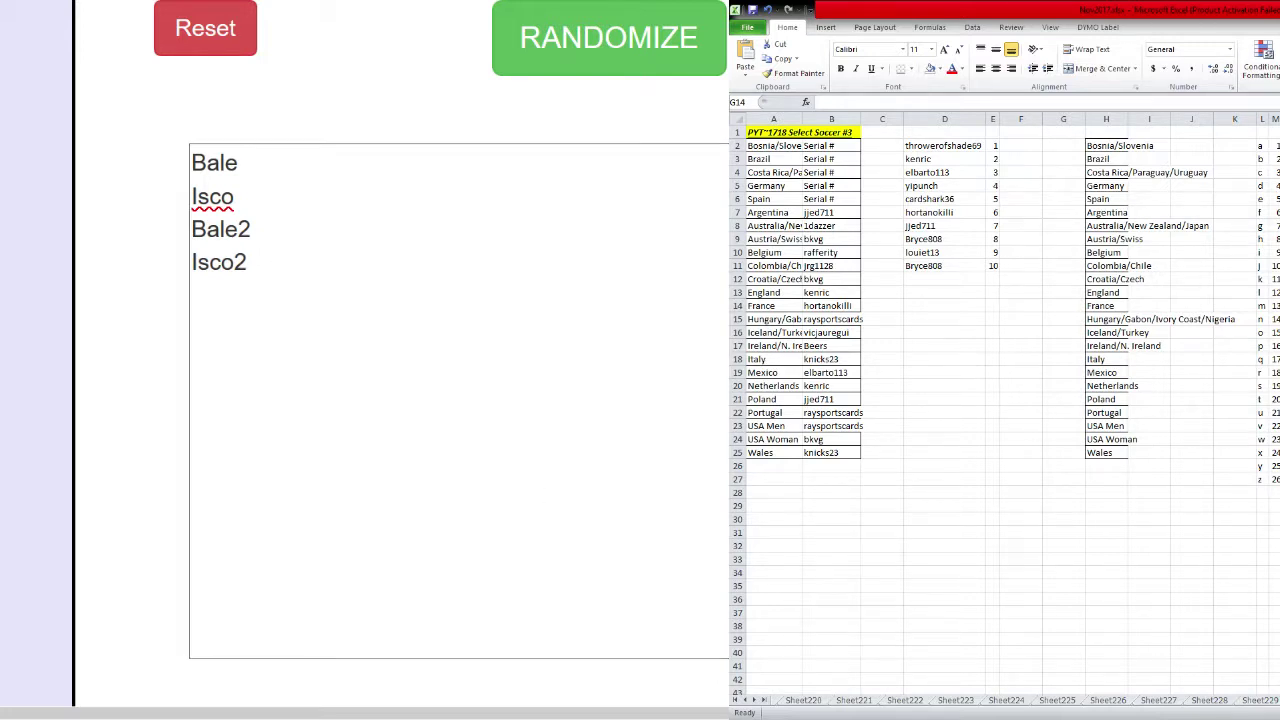
- Randomize the Bale and Isco list three times and highlight the first entry of the final order
click(1063, 305)
click(1260, 252)
click(550, 36)
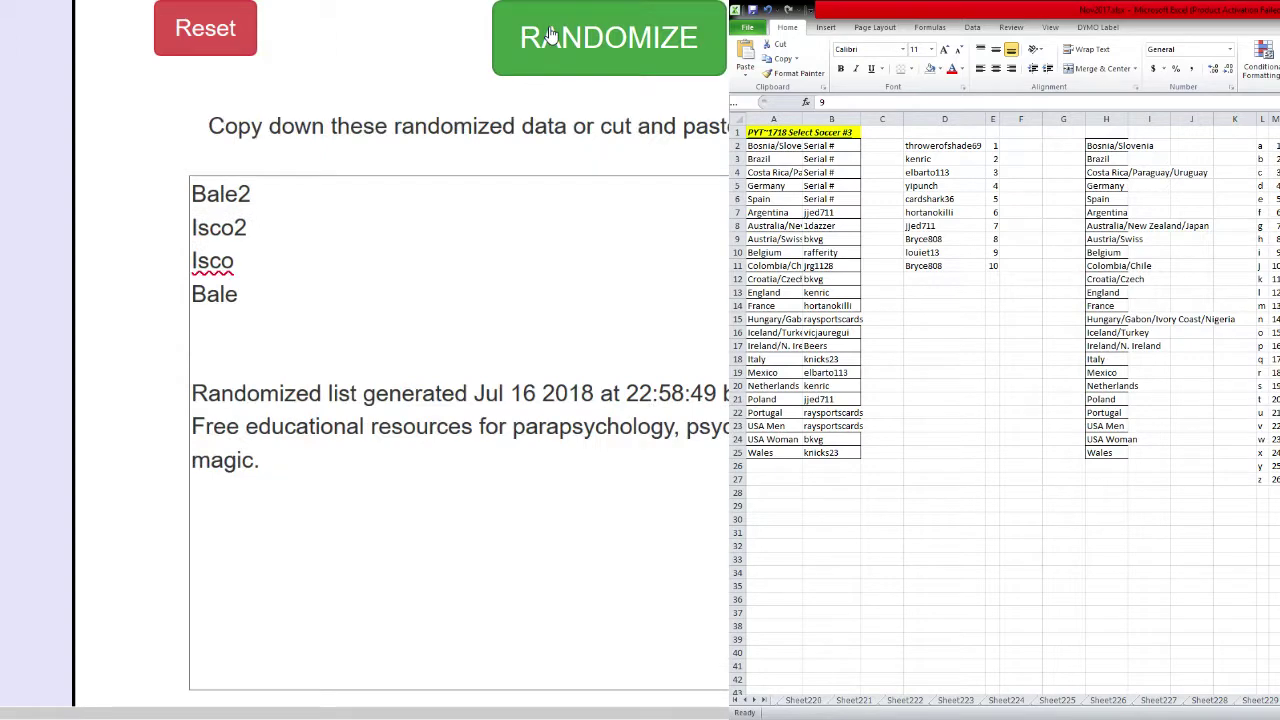
click(550, 36)
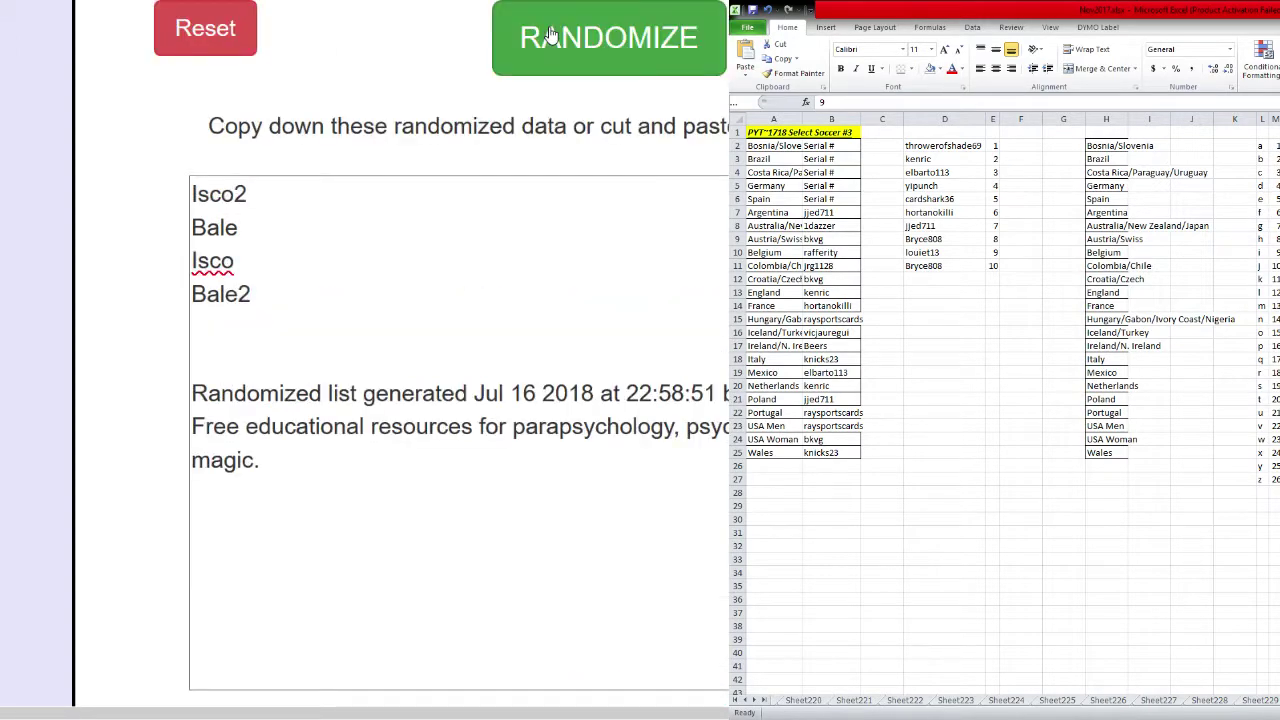
click(550, 36)
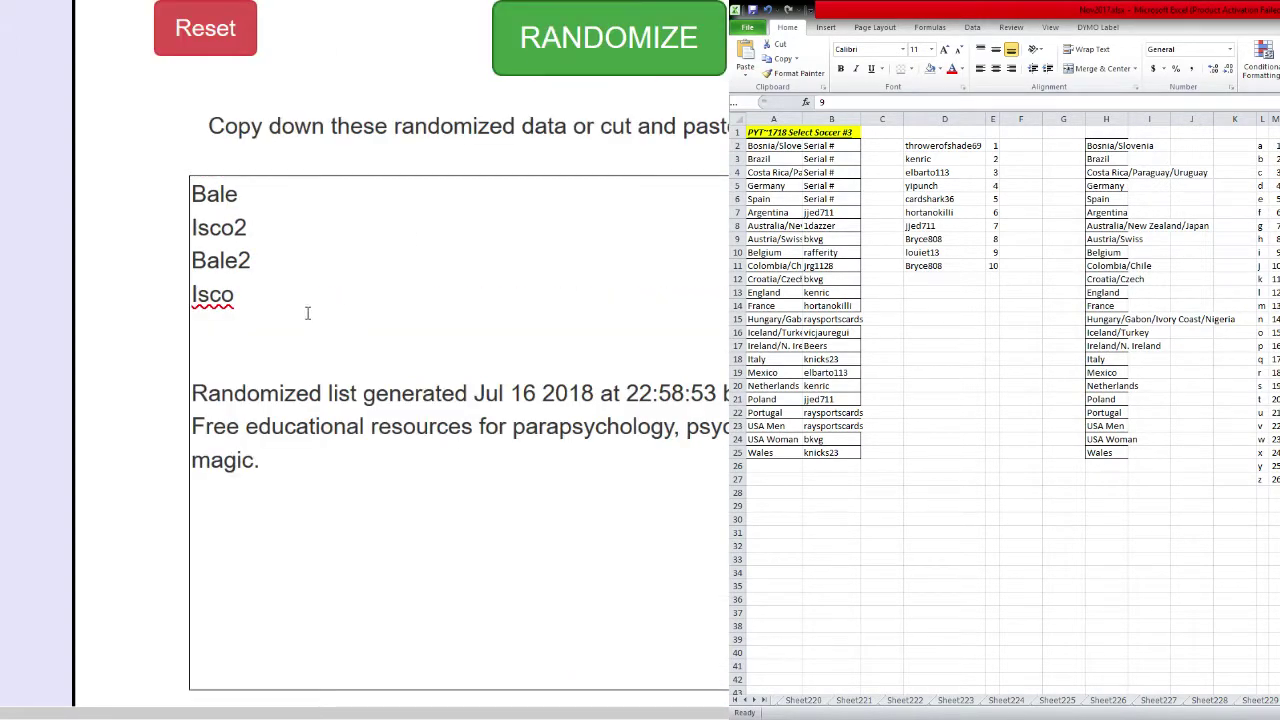
click(298, 205)
double_click(298, 205)
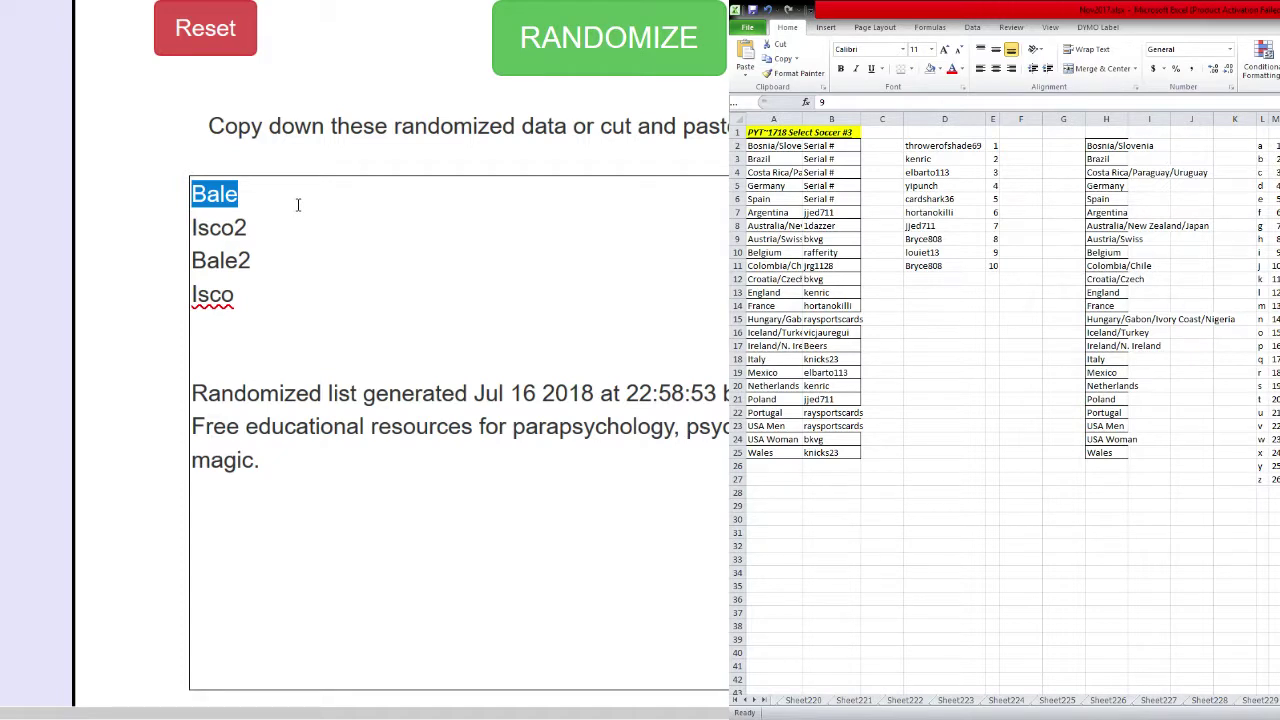
key(Right)
- Switch to the Excel sheet and enter "Jersey /199" in cell C25 of the Wales row
key(alt+Tab)
click(880, 452)
text(18)
key(BackSpace)
key(BackSpace)
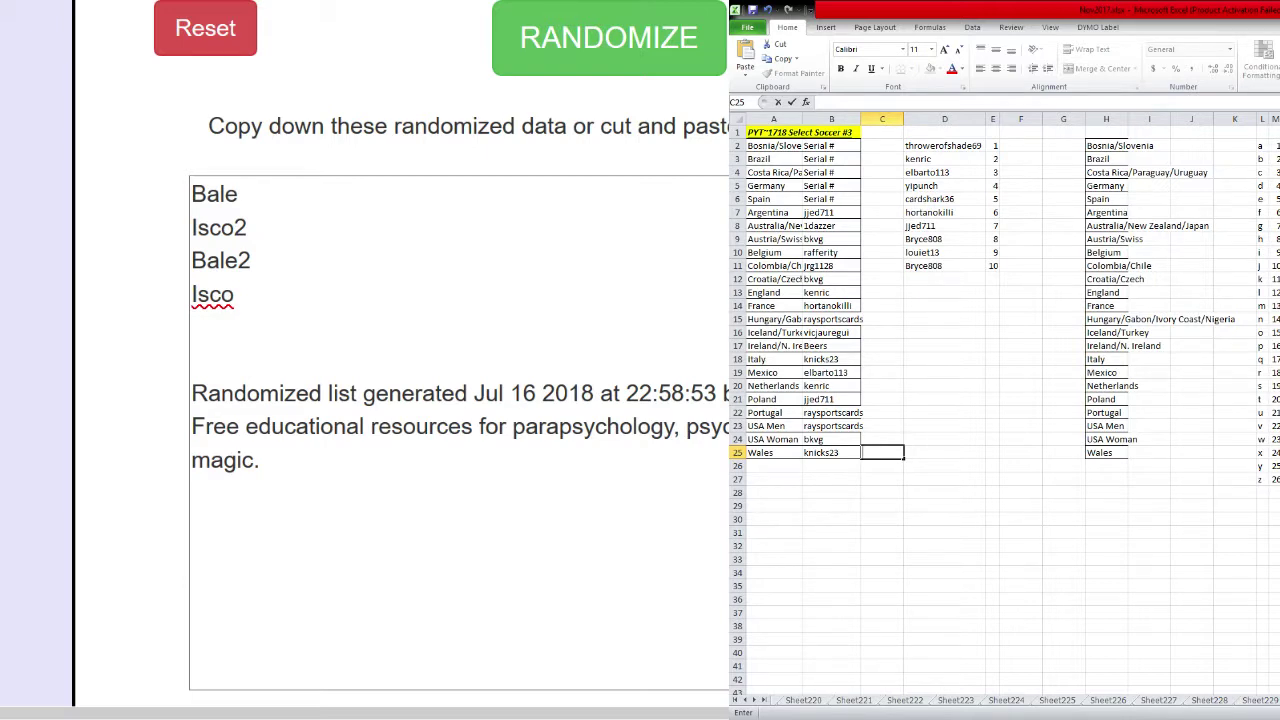
text(Jersey /199)
click(882, 386)
- Enter "Dual" in cell F10 beside number 9 in the numbered participant list
click(992, 292)
click(1020, 252)
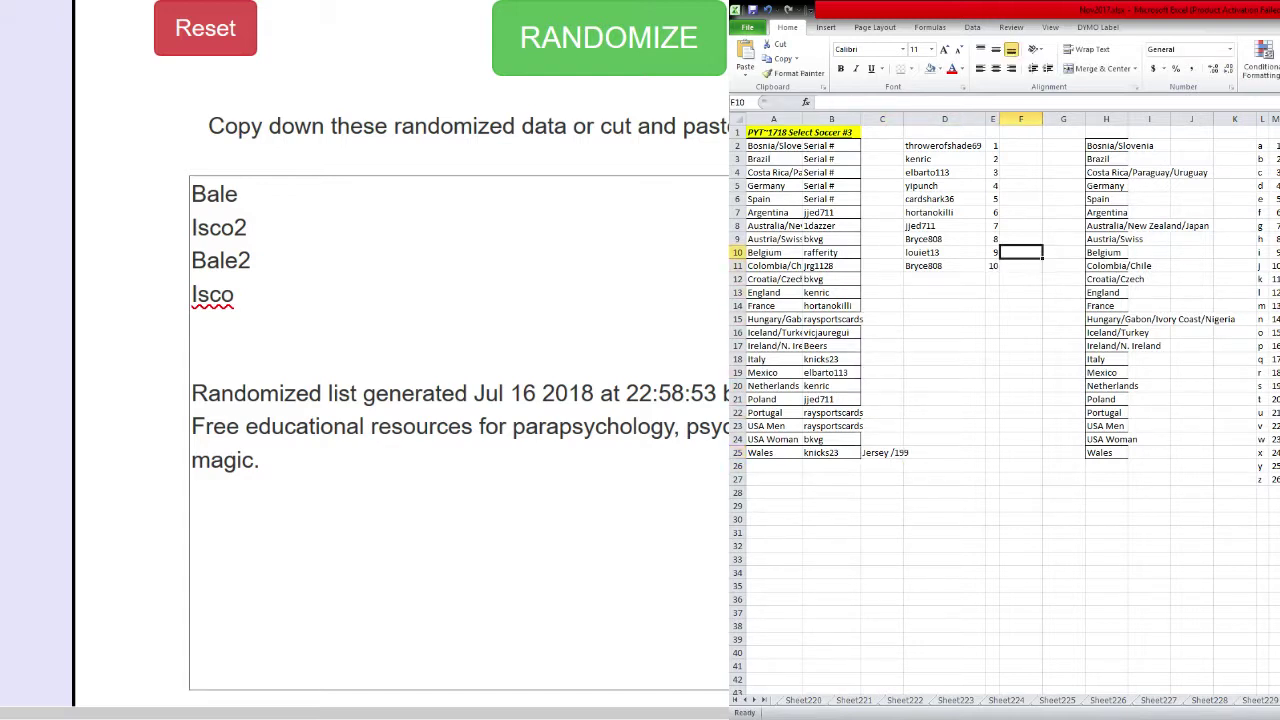
text(Dual)
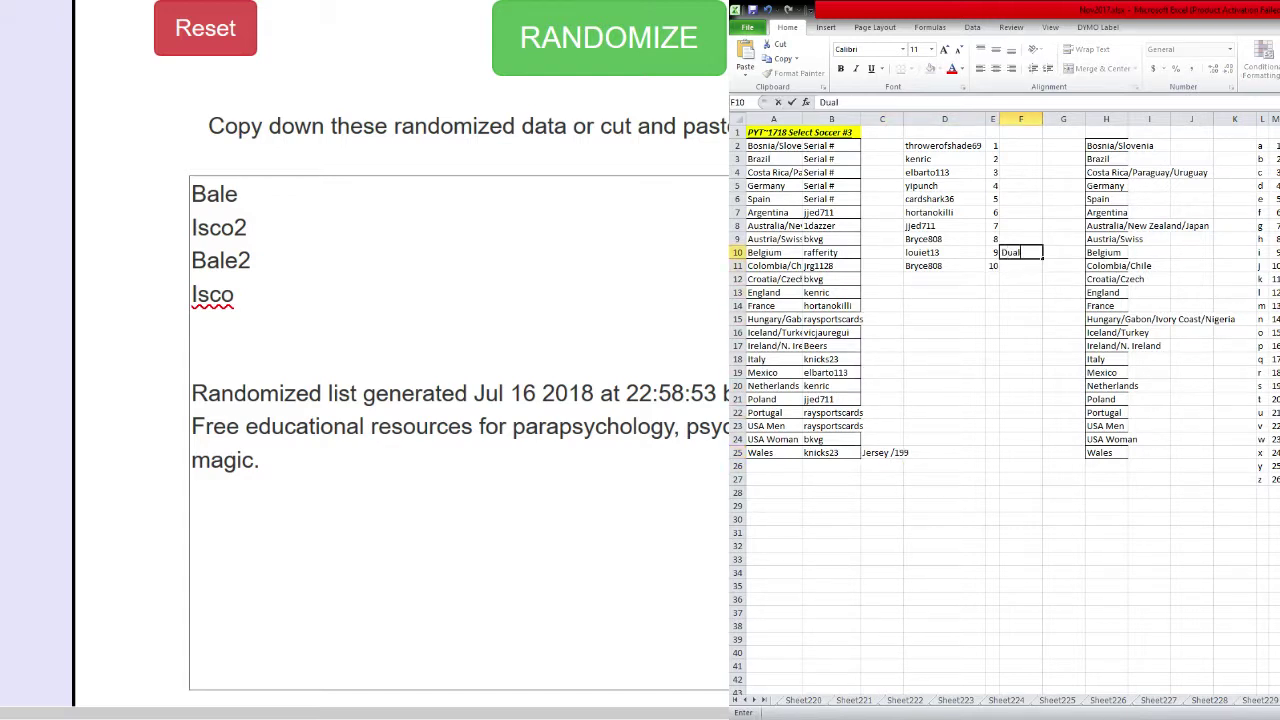
key(Return)
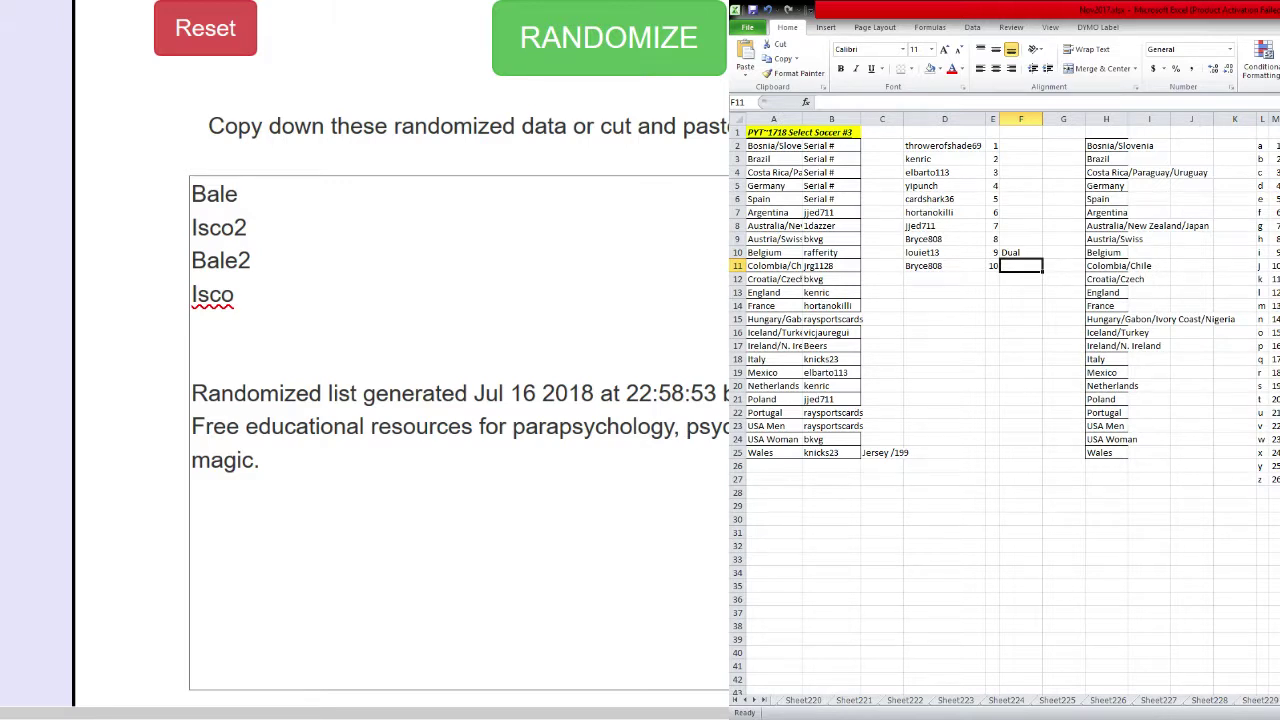
- Return to the list randomizer, clear the old list, and enter Suarez and Turan on separate lines
click(195, 44)
click(565, 36)
text(Suarez)
key(Return)
text(Turan)
- Duplicate the Suarez and Turan entries on new lines and rename the copies Suarez2 and Turan2
key(ctrl+a)
key(ctrl+c)
key(Up)
key(Down)
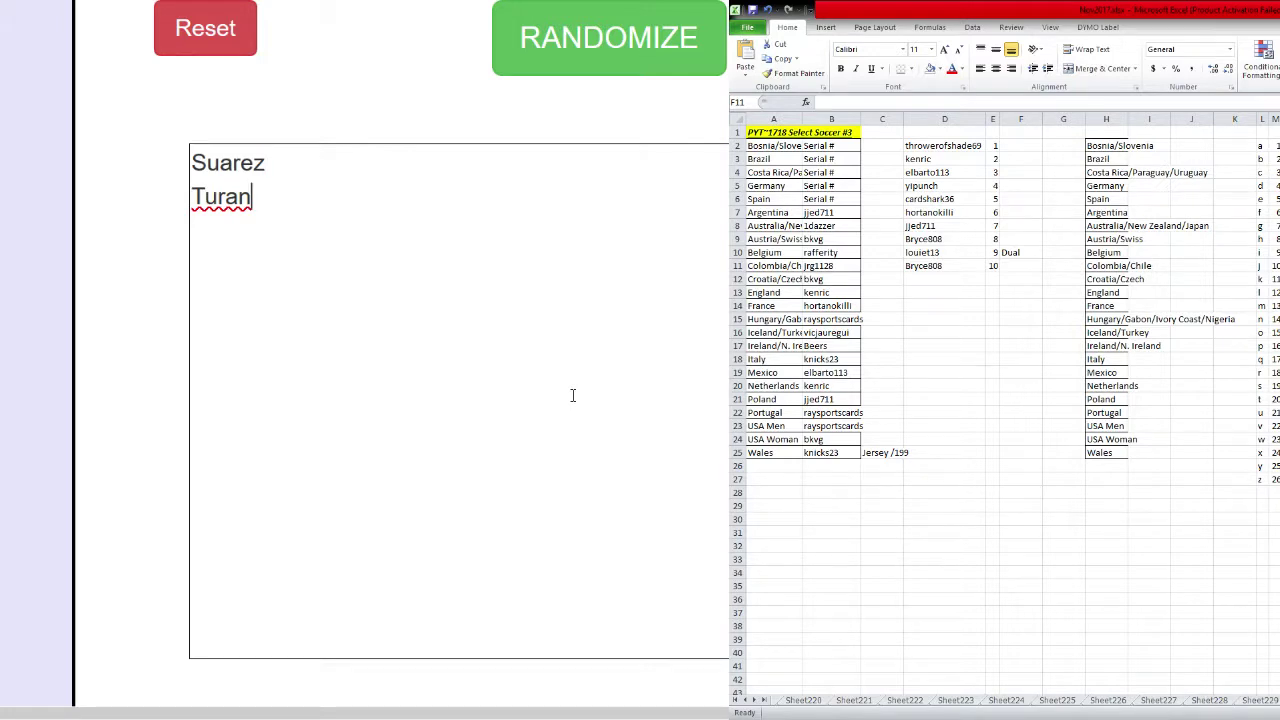
key(Return)
key(ctrl+v)
key(Up)
key(End)
text(2)
key(Down)
text(2)
- Randomize the four-line Suarez and Turan list three times
click(548, 35)
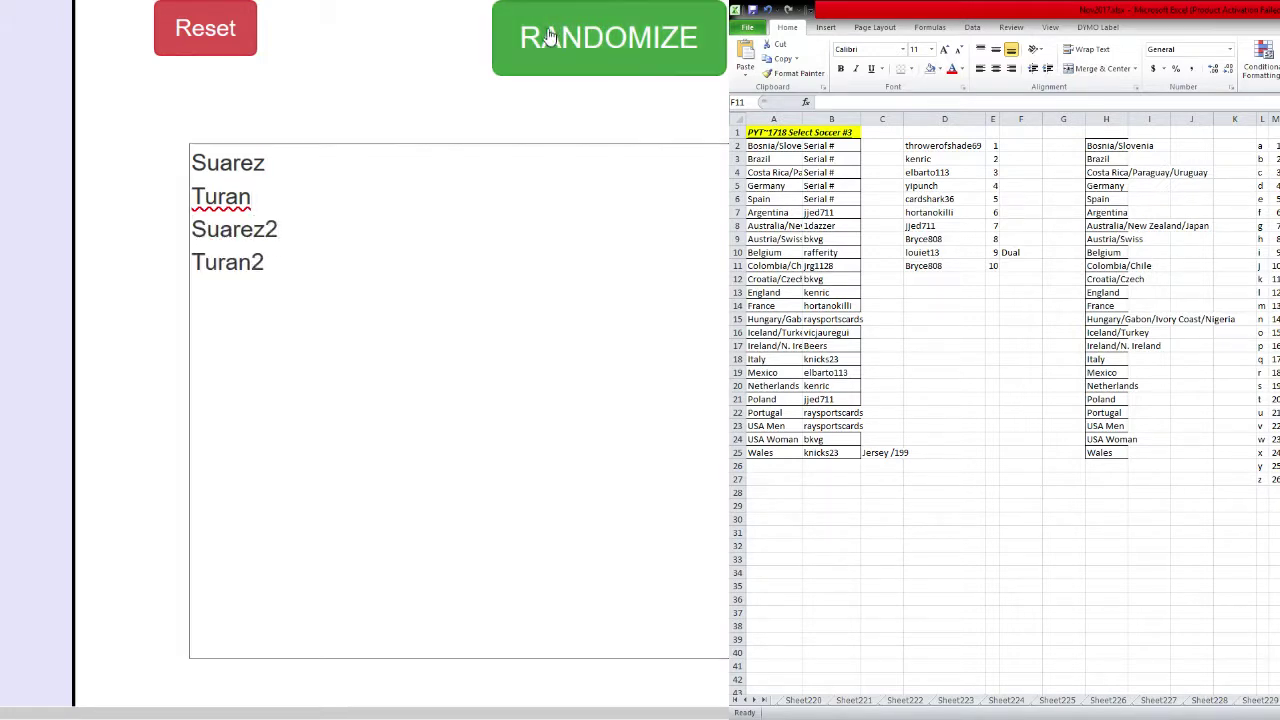
click(548, 35)
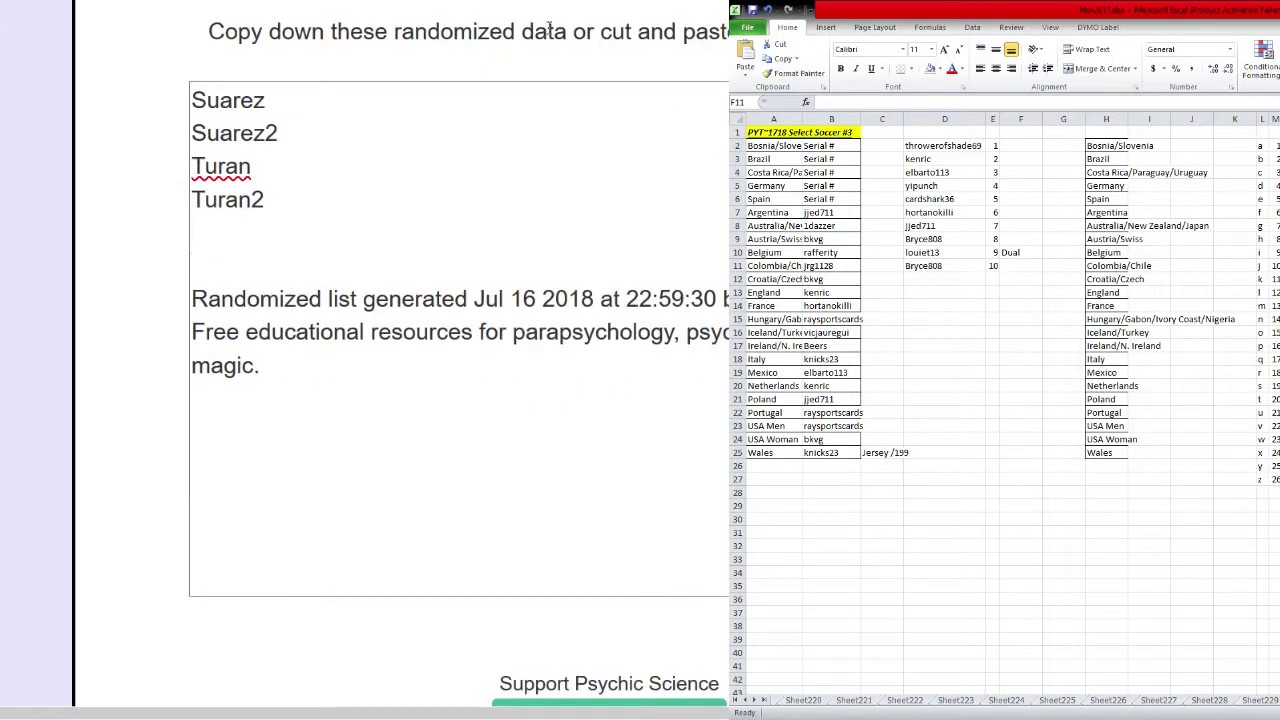
click(548, 35)
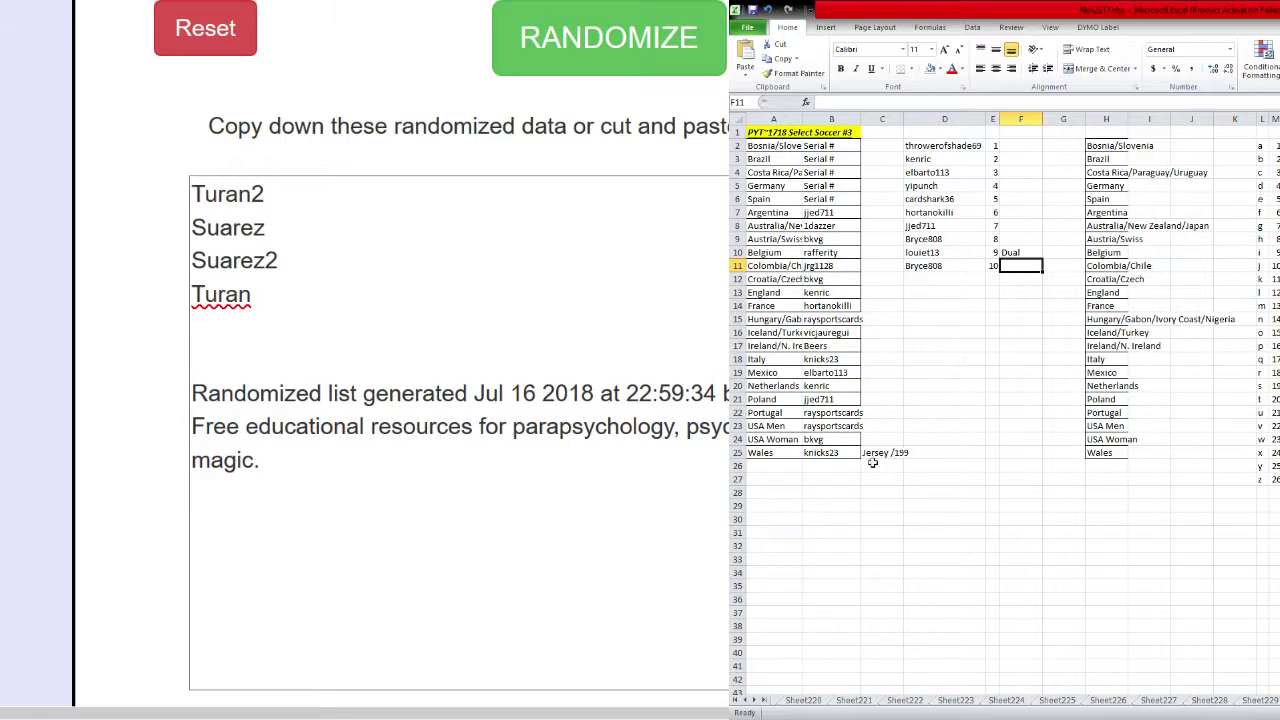
- In the Excel sheet, enter "Dual Jersey" in cell C16 of the Iceland/Turkey row
click(881, 330)
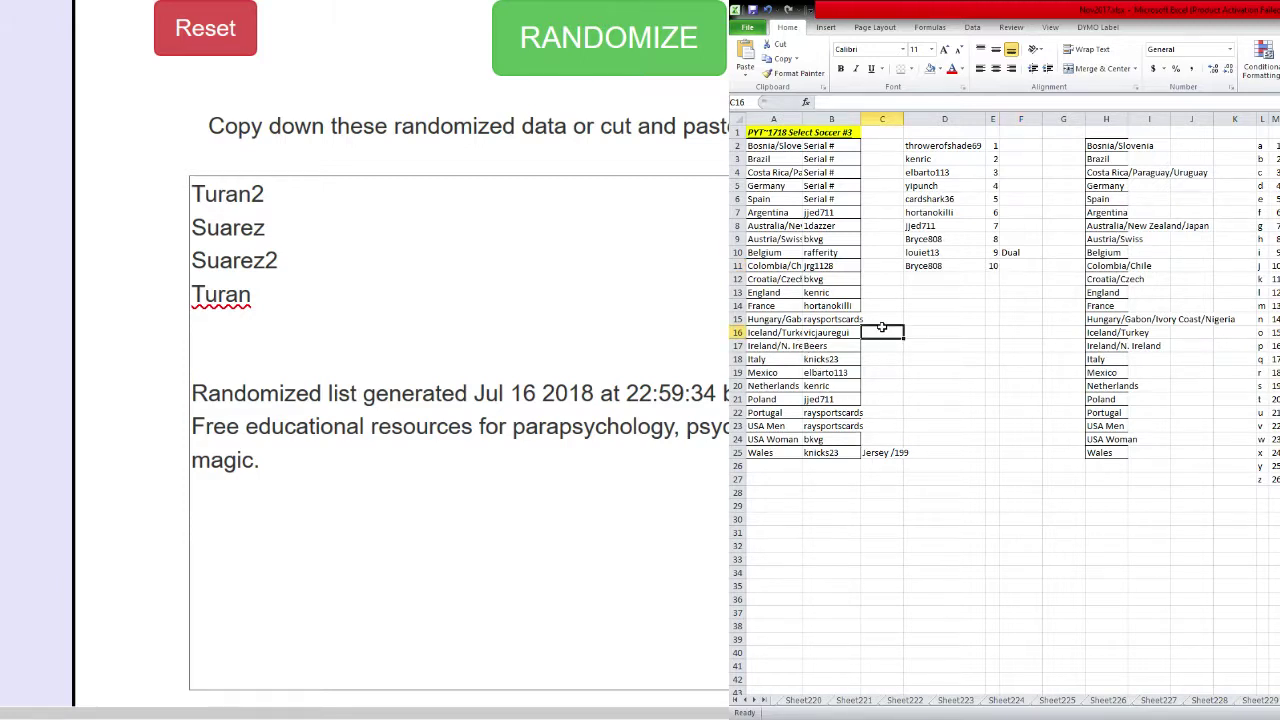
text(Dual)
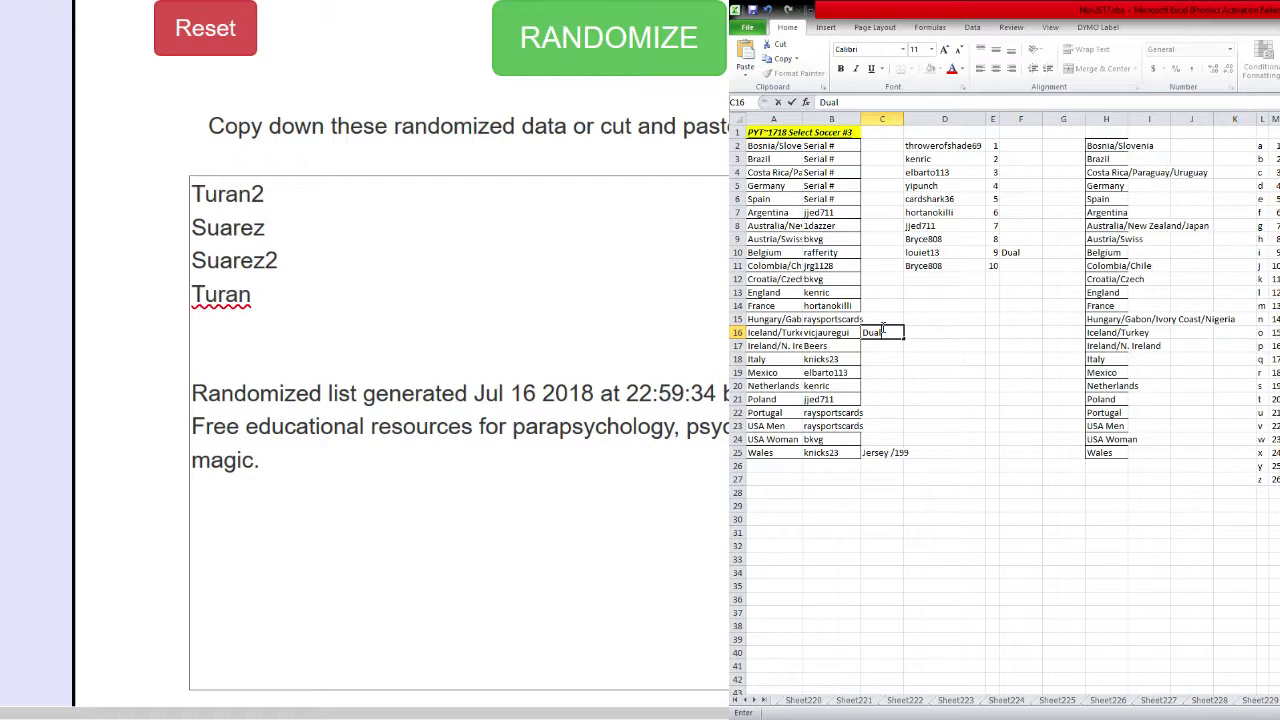
text(Jersey)
key(Return)
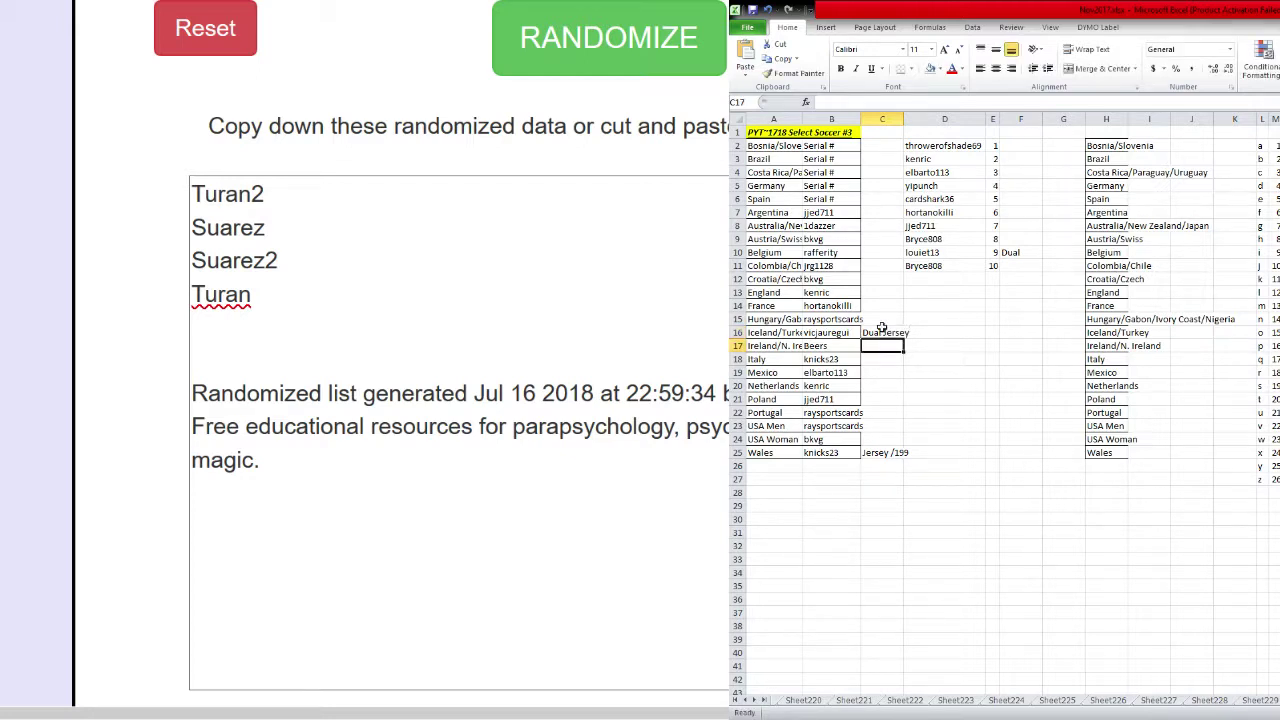
- Clear the list randomizer again and enter Muller and Hummels on separate lines
click(177, 104)
click(527, 58)
key(F5)
click(634, 57)
click(371, 390)
text(Muller)
key(Return)
text(Hummels)
- Duplicate the Muller and Hummels entries on new lines and rename the copies Muller2 and Hummels2
key(ctrl+a)
key(ctrl+c)
click(371, 390)
key(Return)
key(ctrl+v)
key(Up)
text(2)
key(Down)
text(2)
- Randomize the Muller and Hummels list three times and highlight the first entry of the final order
click(594, 37)
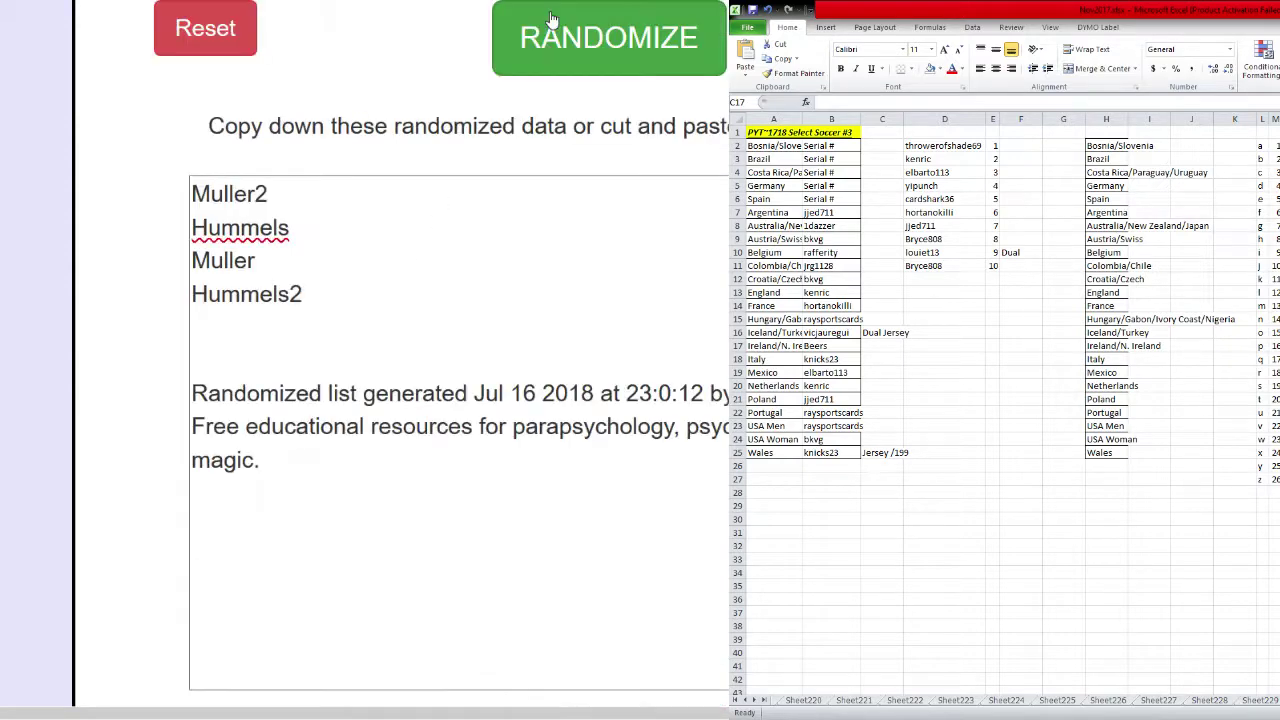
scroll(549, 30, down, 1)
scroll(549, 18, up, 1)
click(549, 18)
scroll(554, 23, down, 1)
scroll(554, 20, up, 1)
click(554, 20)
double_click(360, 191)
click(360, 191)
click(822, 345)
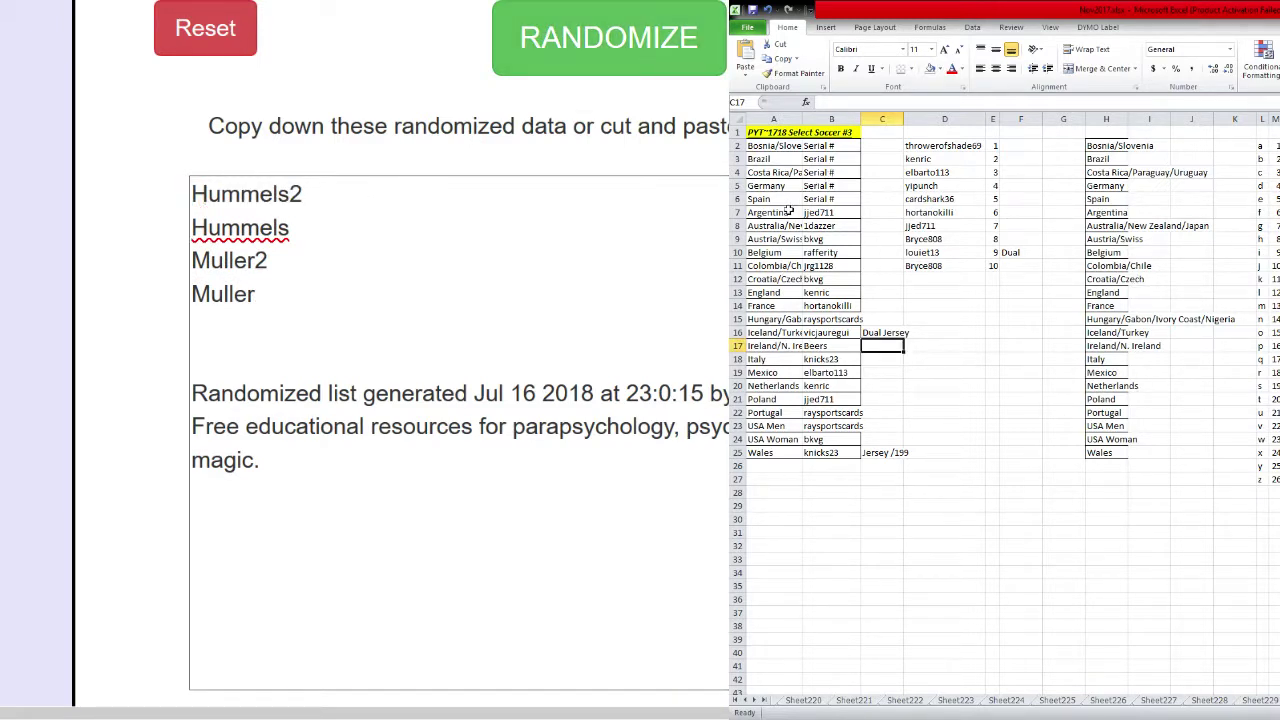
- In the Excel sheet, enter "Dual Germ" in cell F9 beside number 8 in the participant list
click(1016, 184)
key(Down)
key(Down)
key(Down)
key(Down)
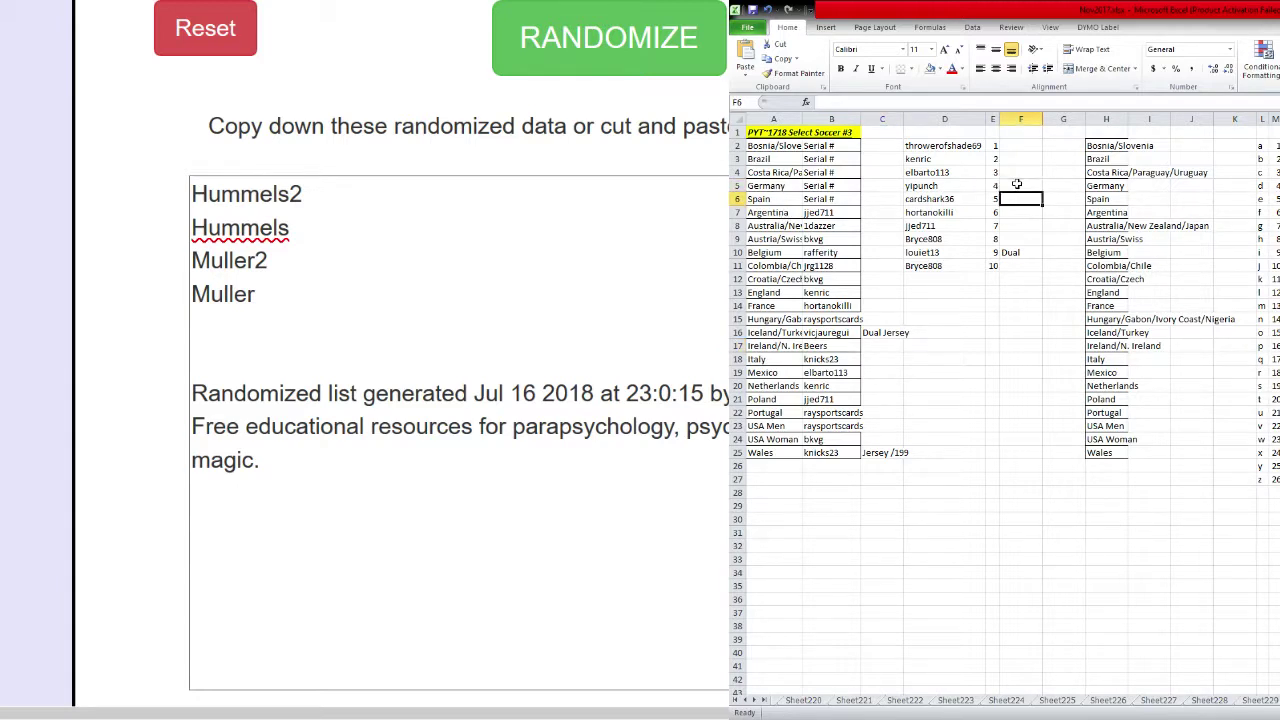
text(Du)
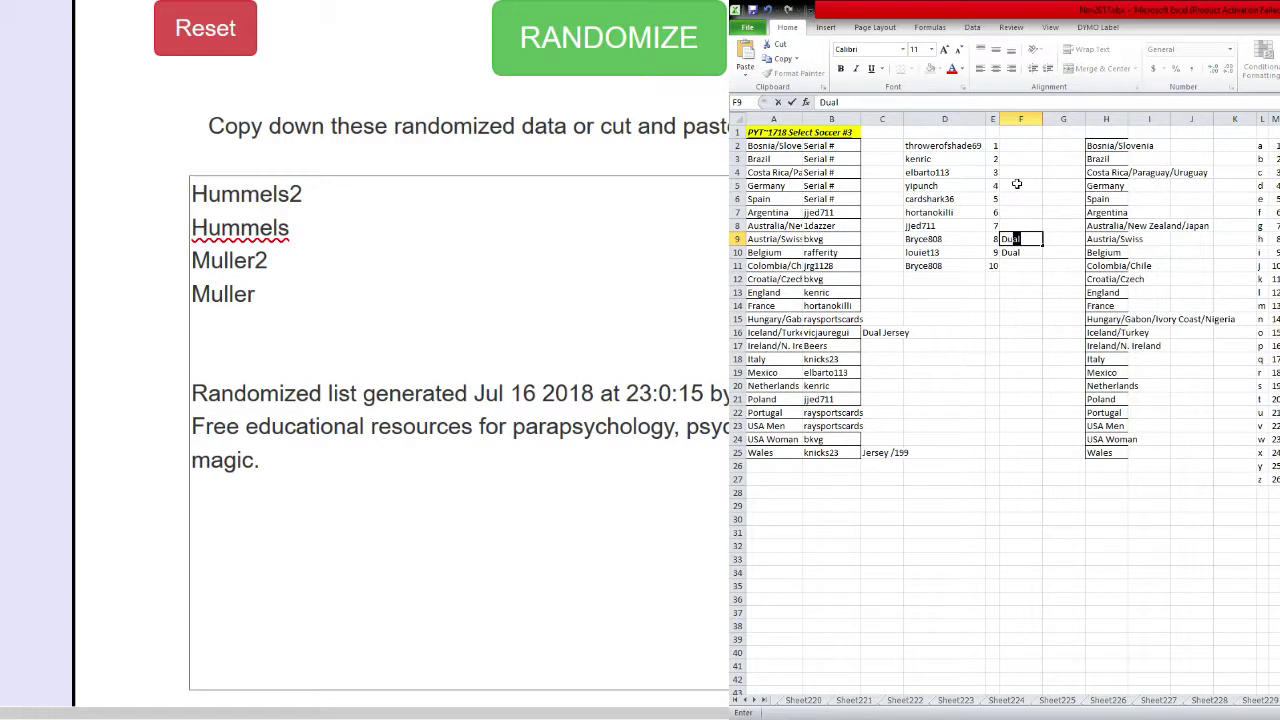
key(BackSpace)
text(al M)
key(BackSpace)
text(Germ)
key(Return)
- Replace the entry in cell F10, beside number 9, with "Dual Madrid"
text(Dual)
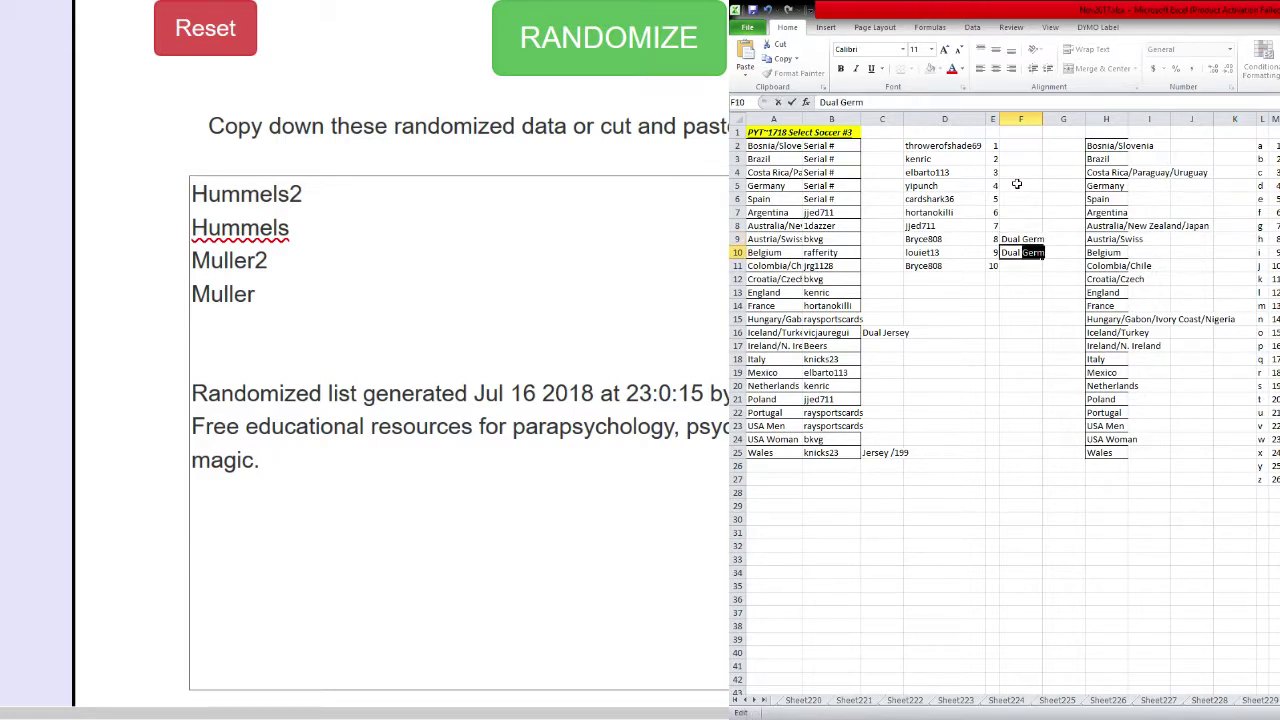
text( Madrid)
key(Return)
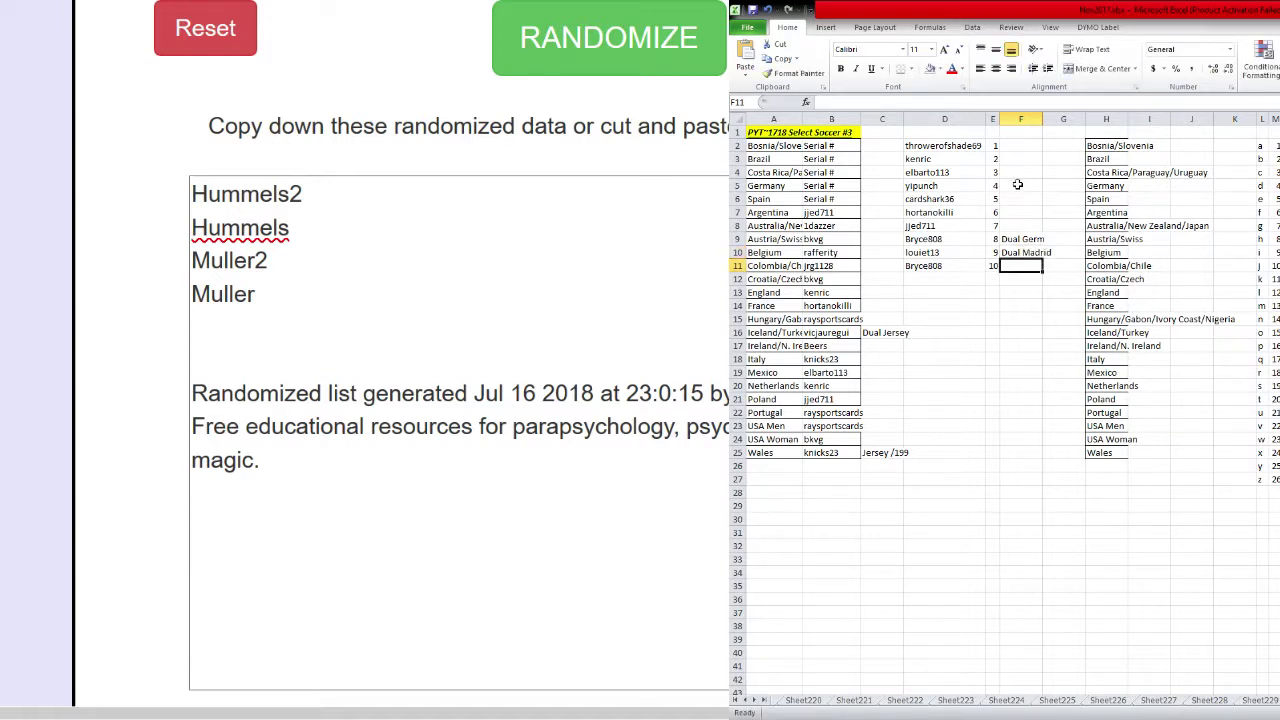